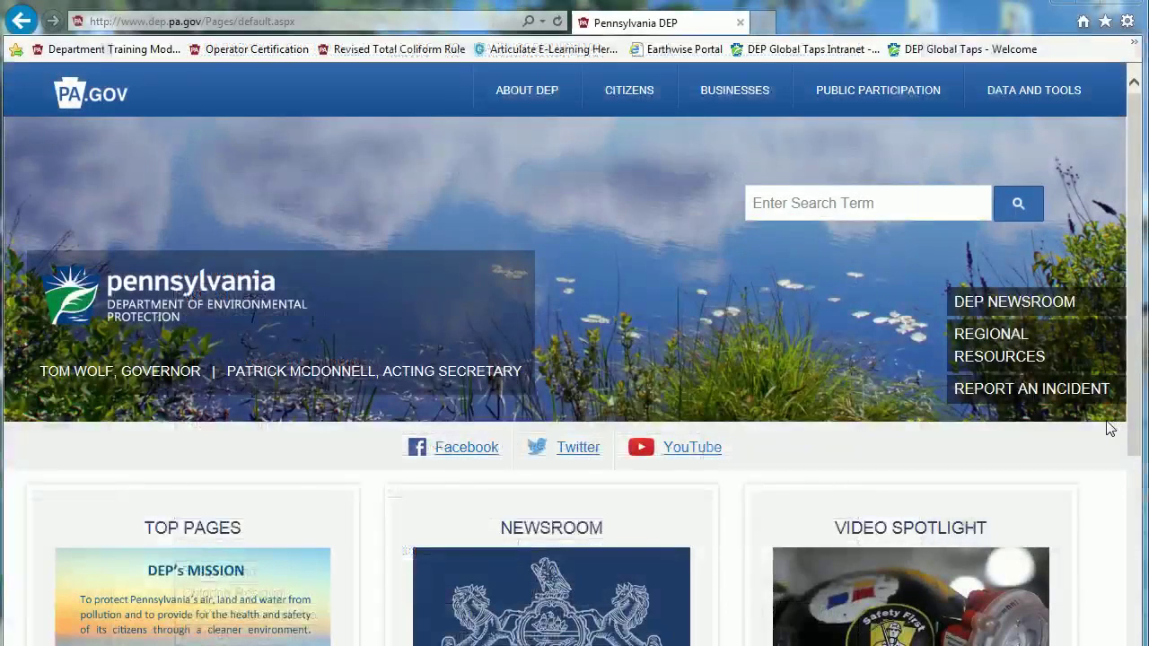
# Go to tinyurl.com/PaRTCR2 and scroll down to the RTCR page's Assessments section
pyautogui.moveTo(661, 86)
pyautogui.click(321, 20)
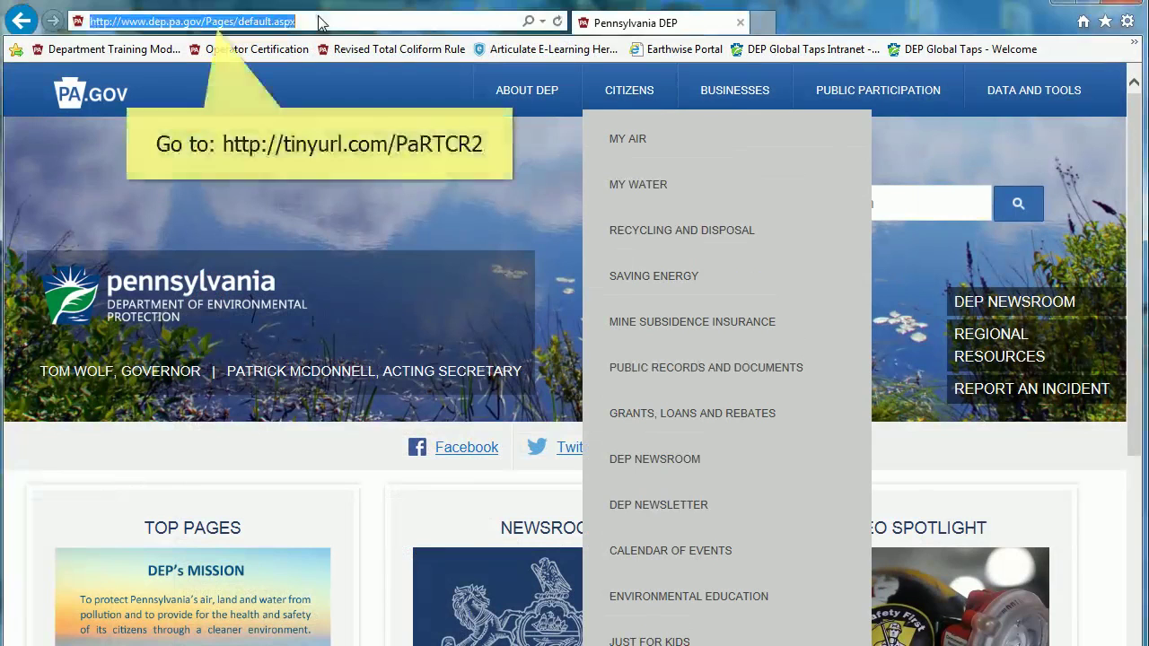
pyautogui.write('tin')
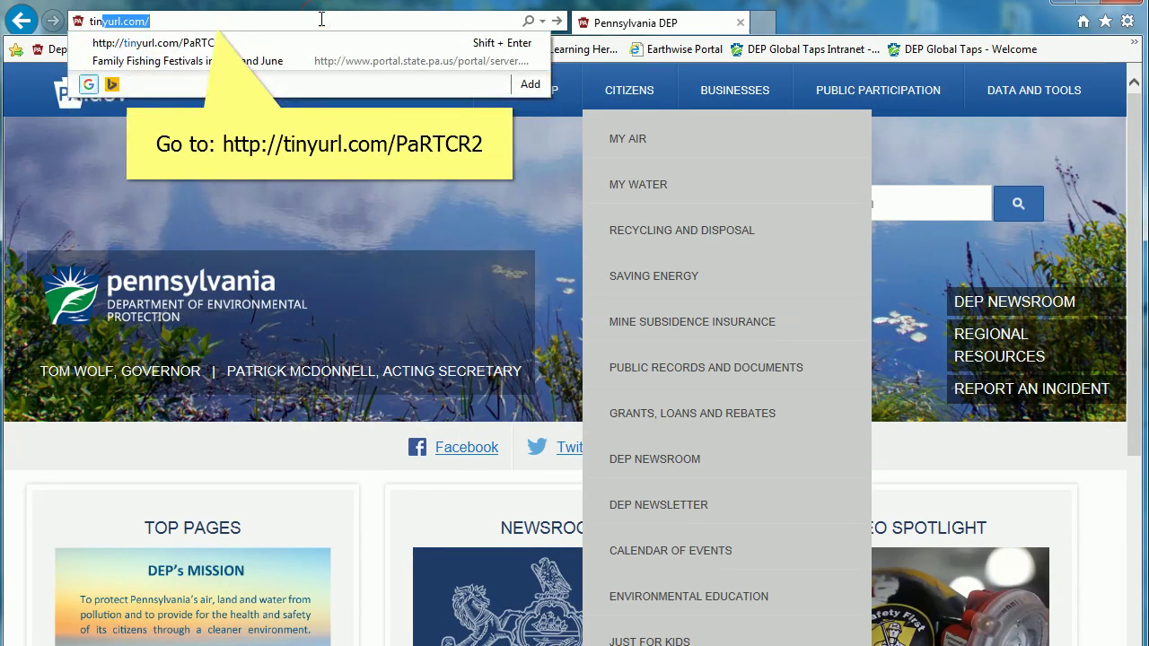
pyautogui.press('Down')
pyautogui.press('Return')
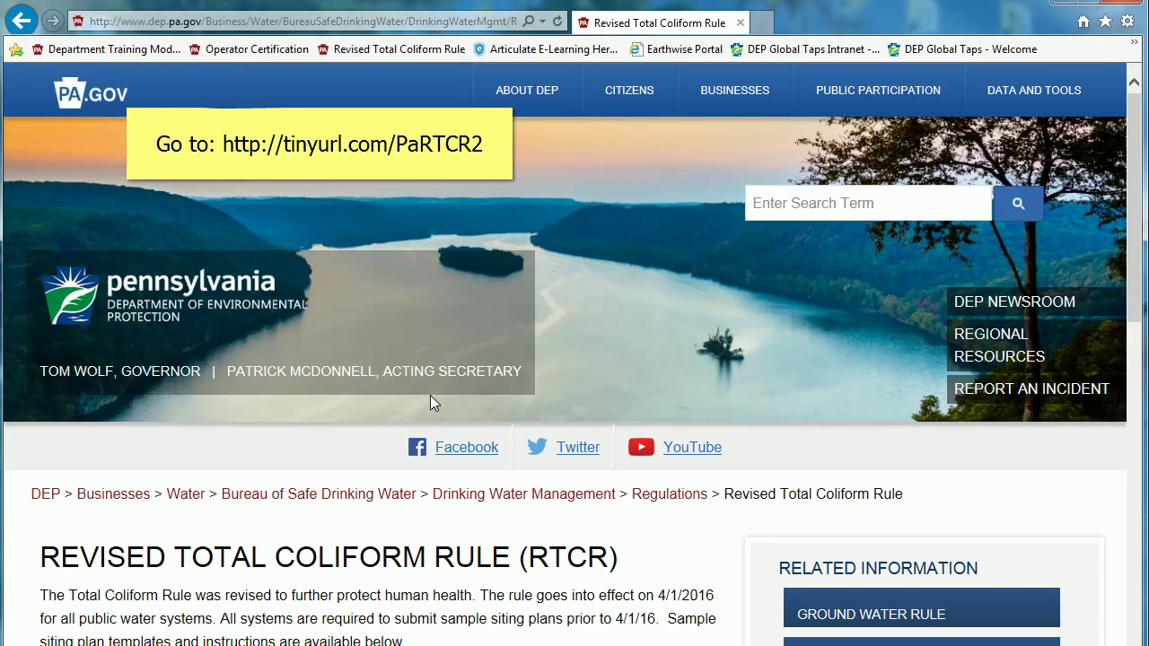
pyautogui.scroll(-4, 426, 390)
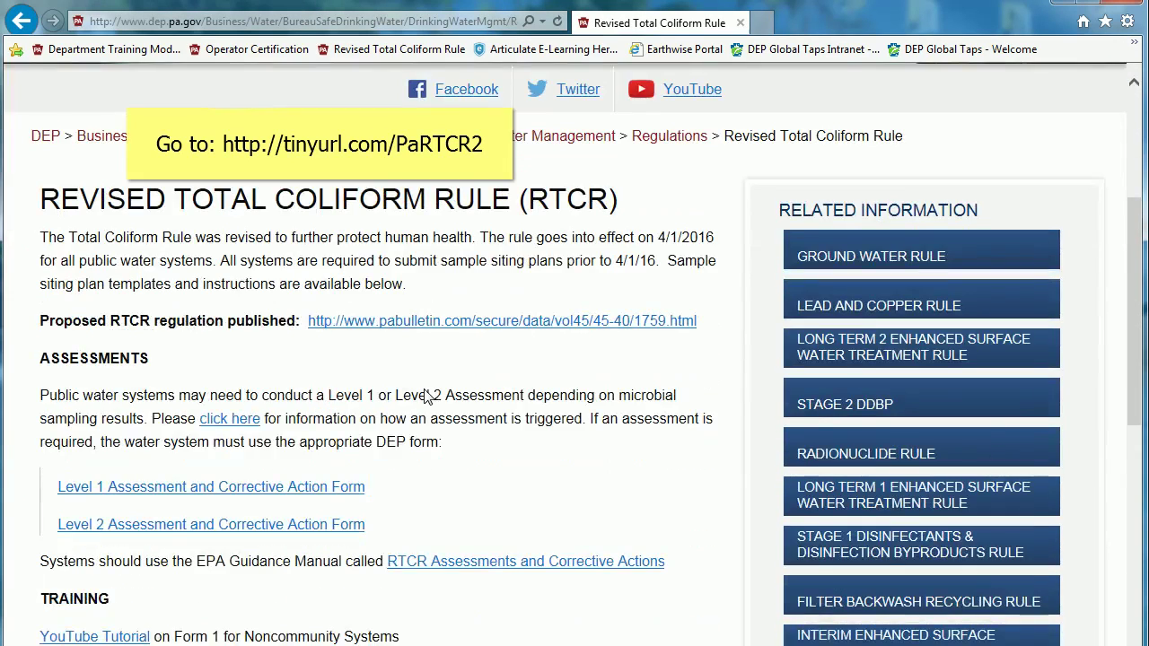
pyautogui.scroll(-1, 426, 398)
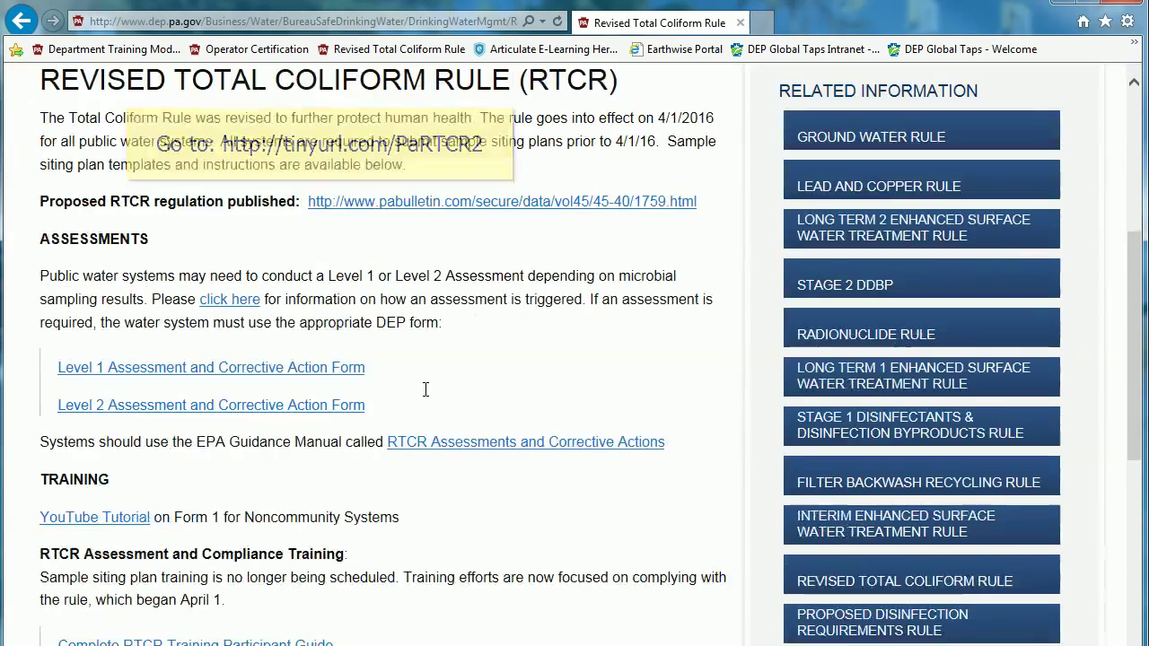
# Open the Level 1 Assessment listing, view Instructions.pdf, return, and open the .docx form
pyautogui.click(278, 368)
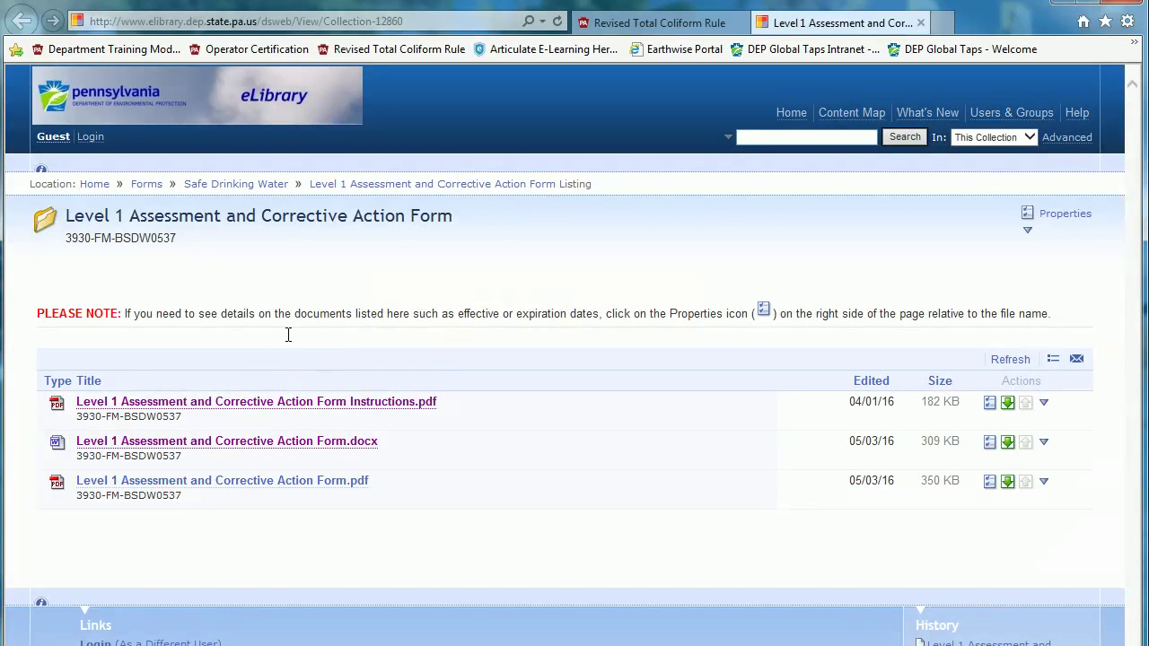
pyautogui.click(272, 405)
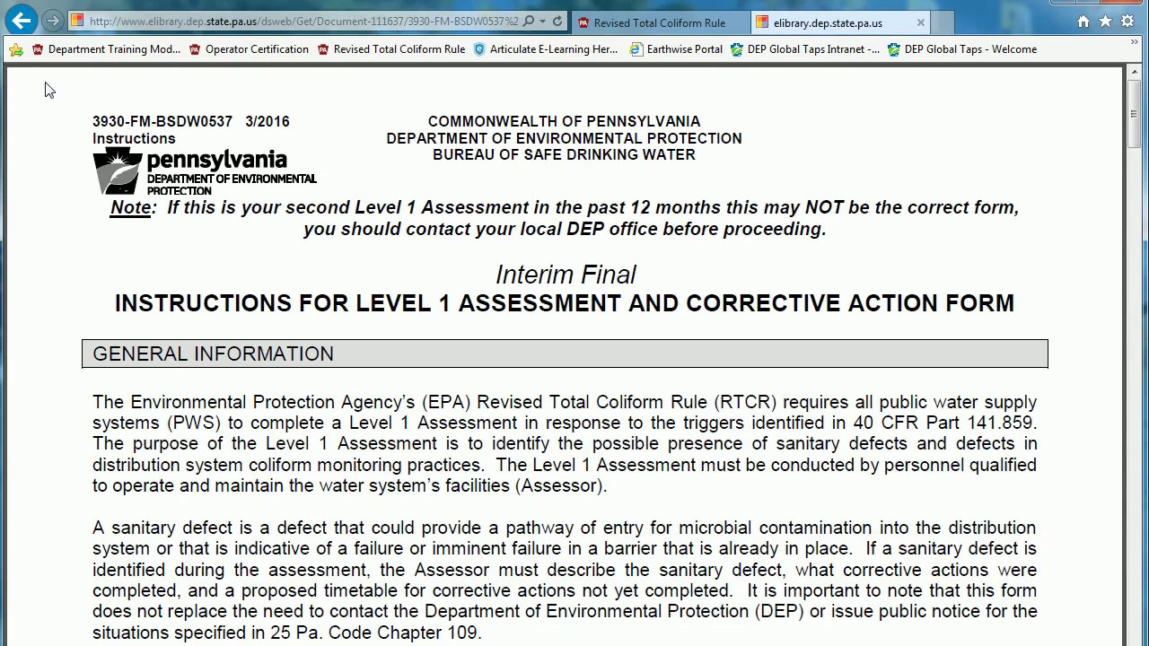
pyautogui.click(22, 20)
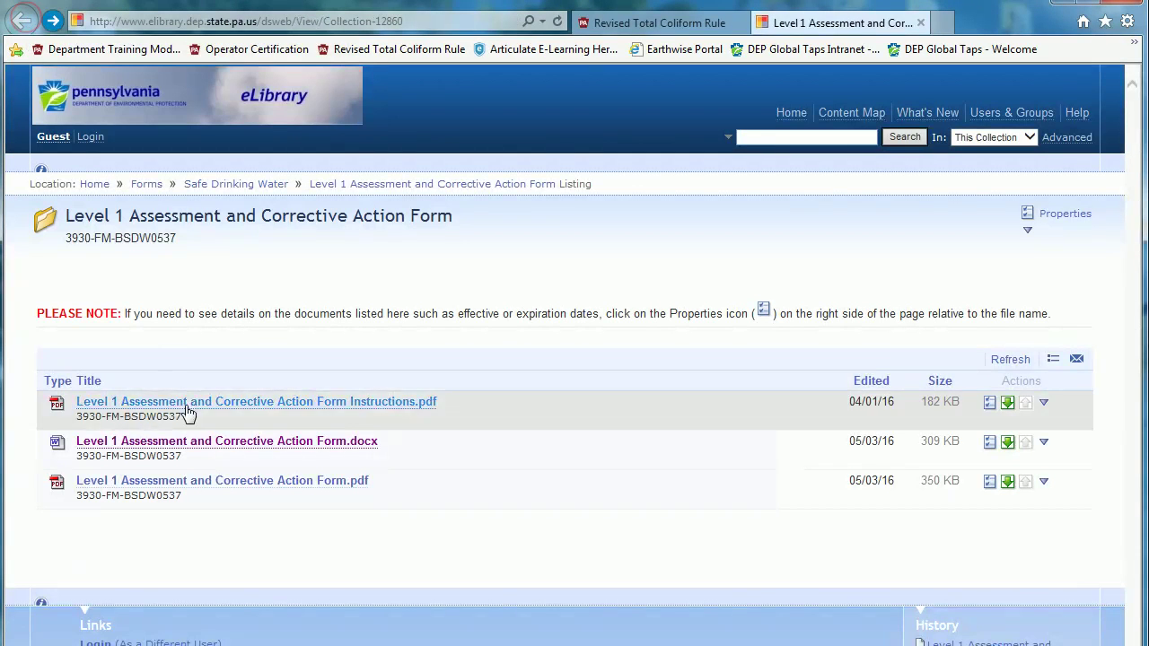
pyautogui.click(194, 443)
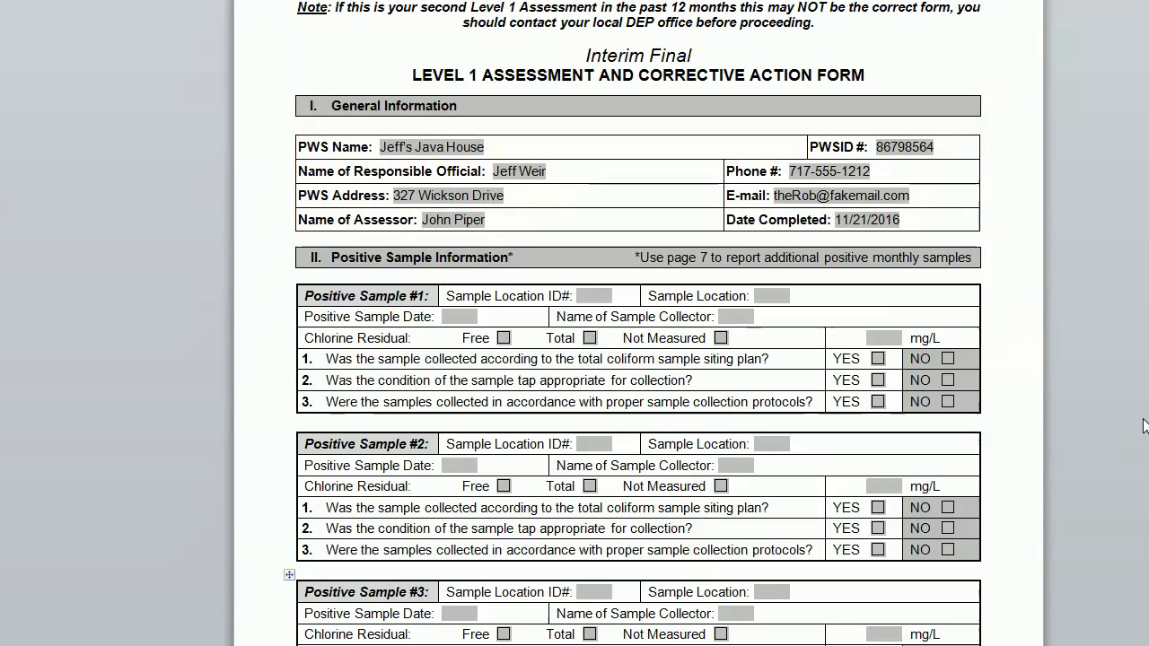
pyautogui.scroll(-1, 1145, 425)
pyautogui.scroll(-3, 1145, 425)
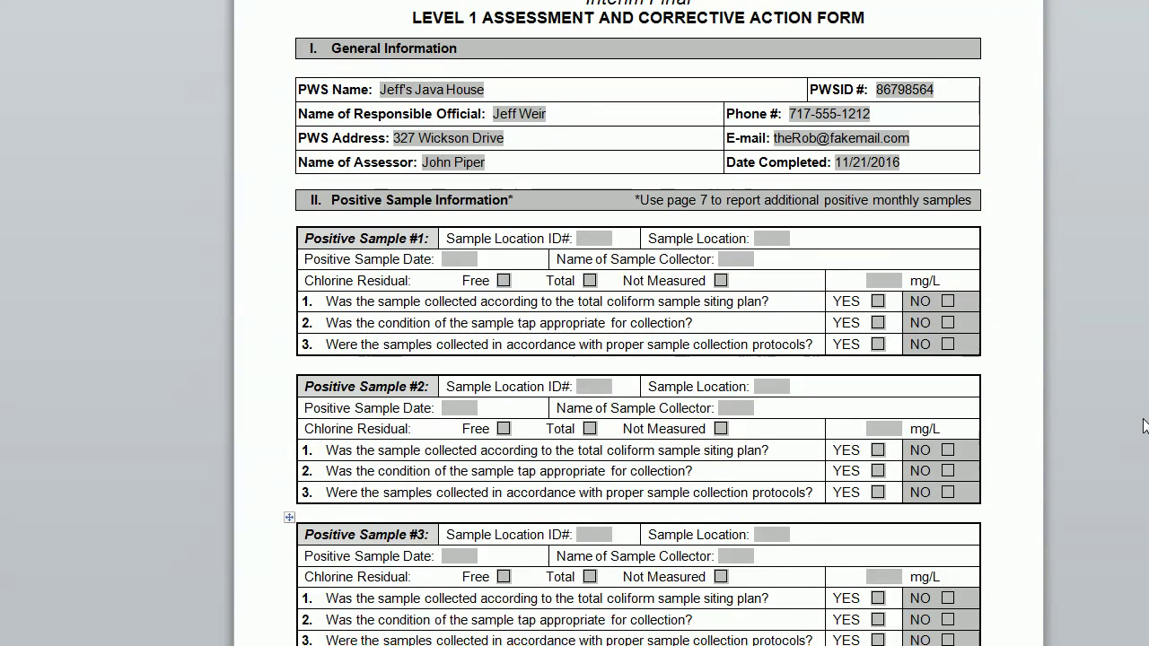
pyautogui.scroll(-2, 1145, 425)
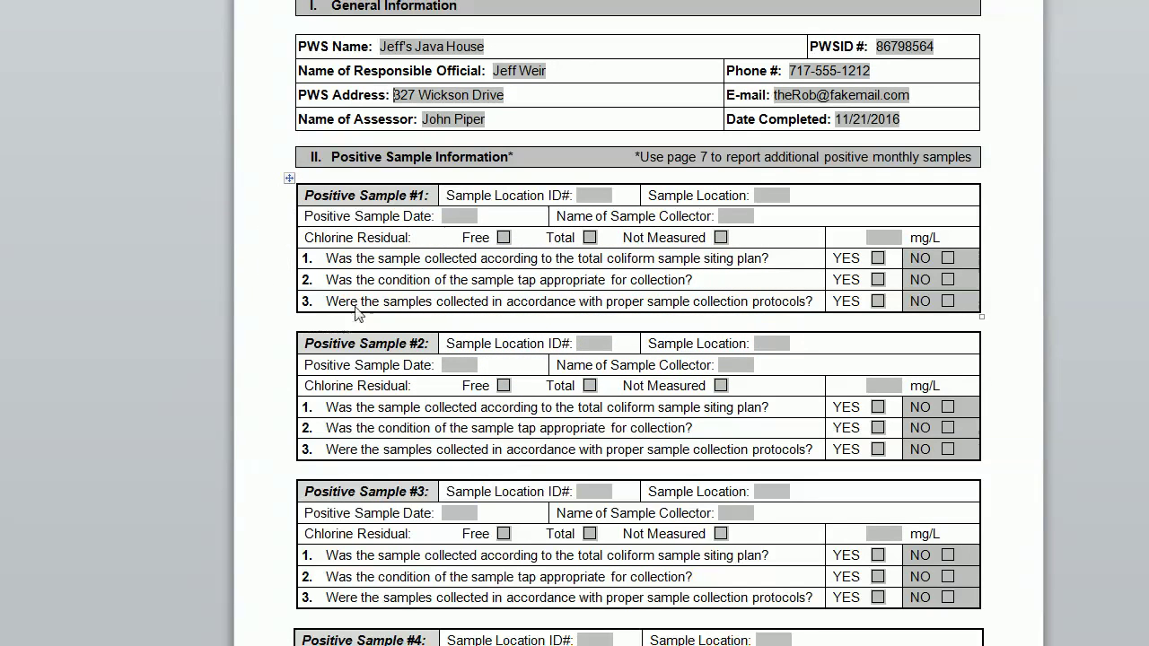
pyautogui.click(596, 197)
# Enter Sample #1 location 701 Kitchen Sink, date 11/17/2016, and the collector's name
pyautogui.write('701')
pyautogui.click(786, 195)
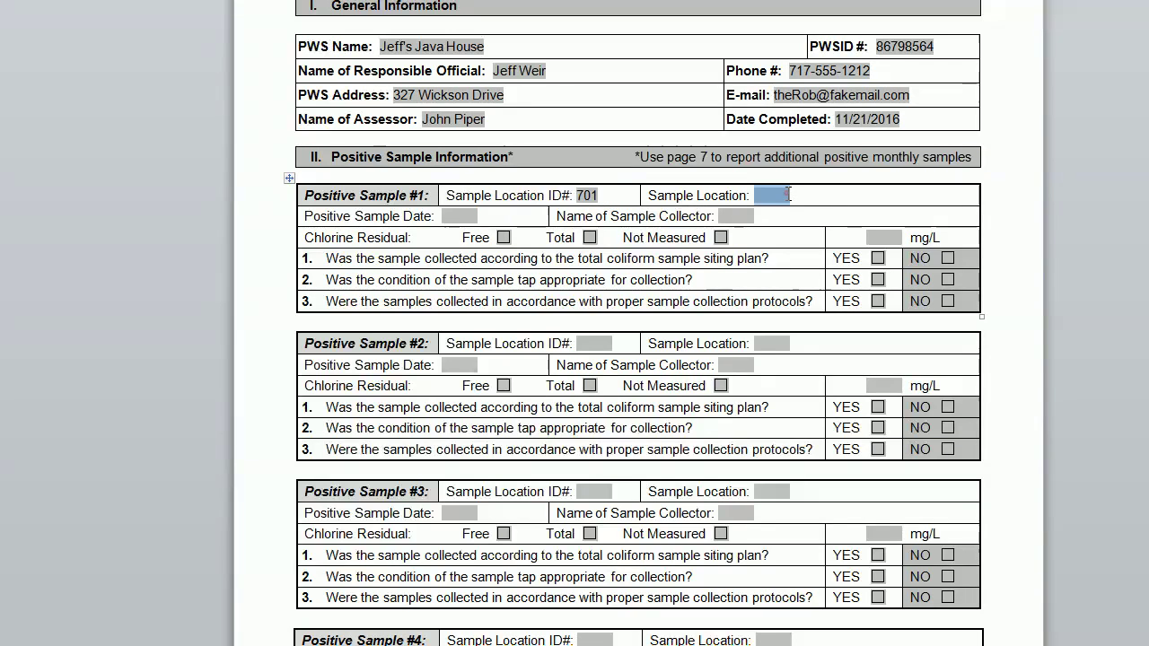
pyautogui.write('Kitchen Sink')
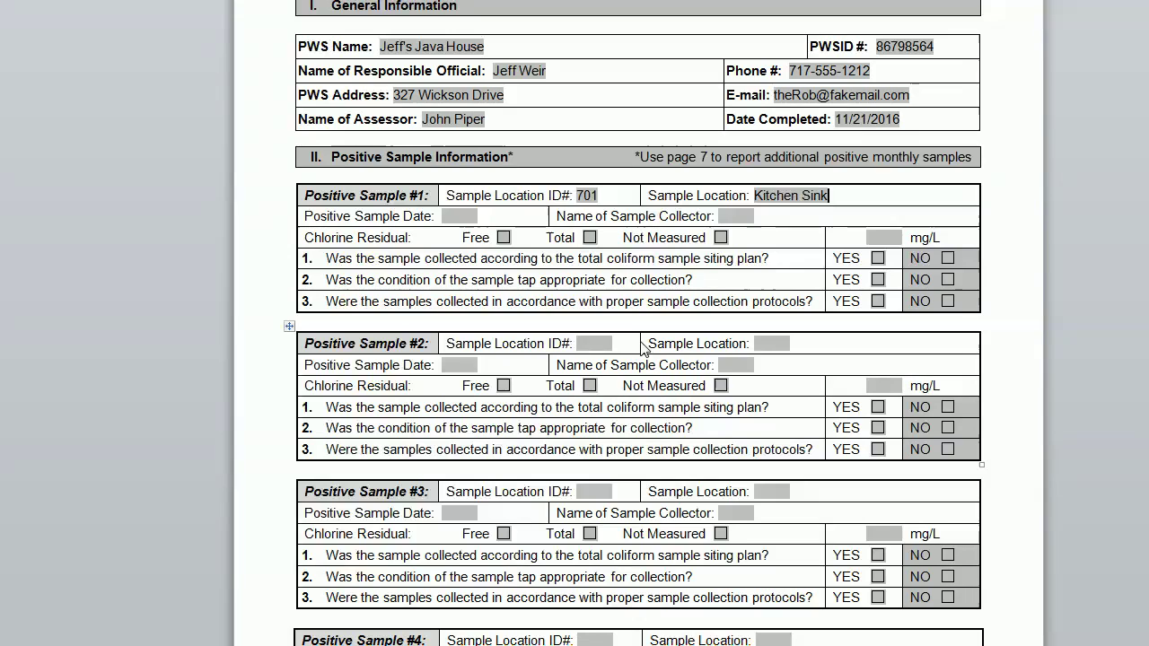
pyautogui.click(462, 217)
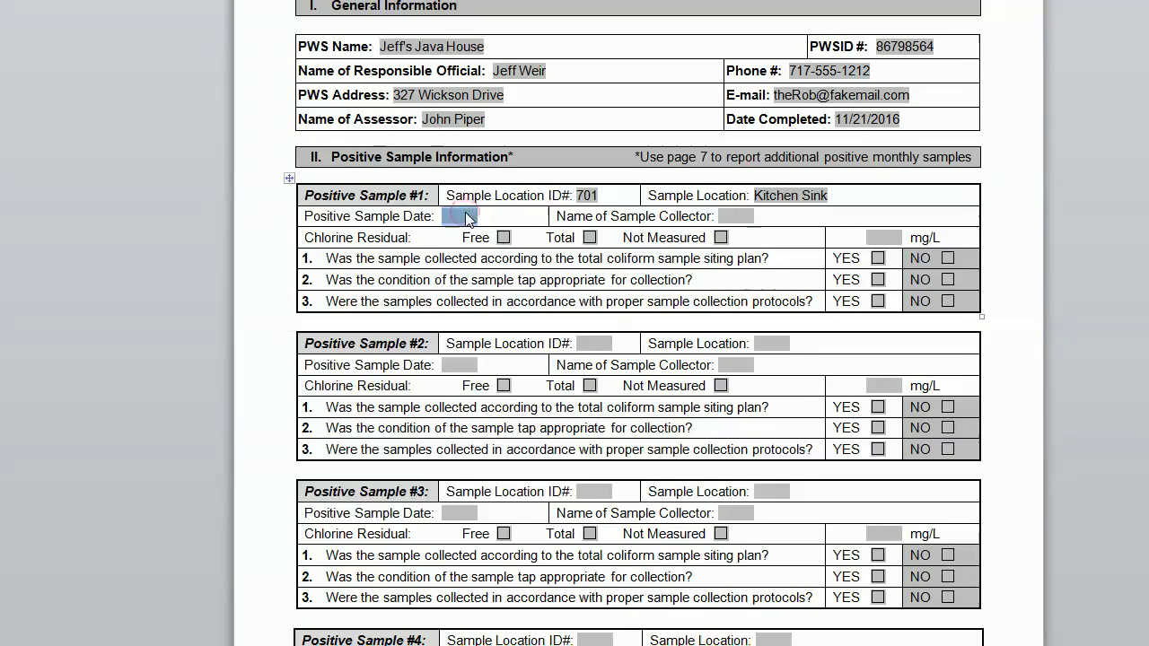
pyautogui.write('11/17/2016')
pyautogui.click(741, 217)
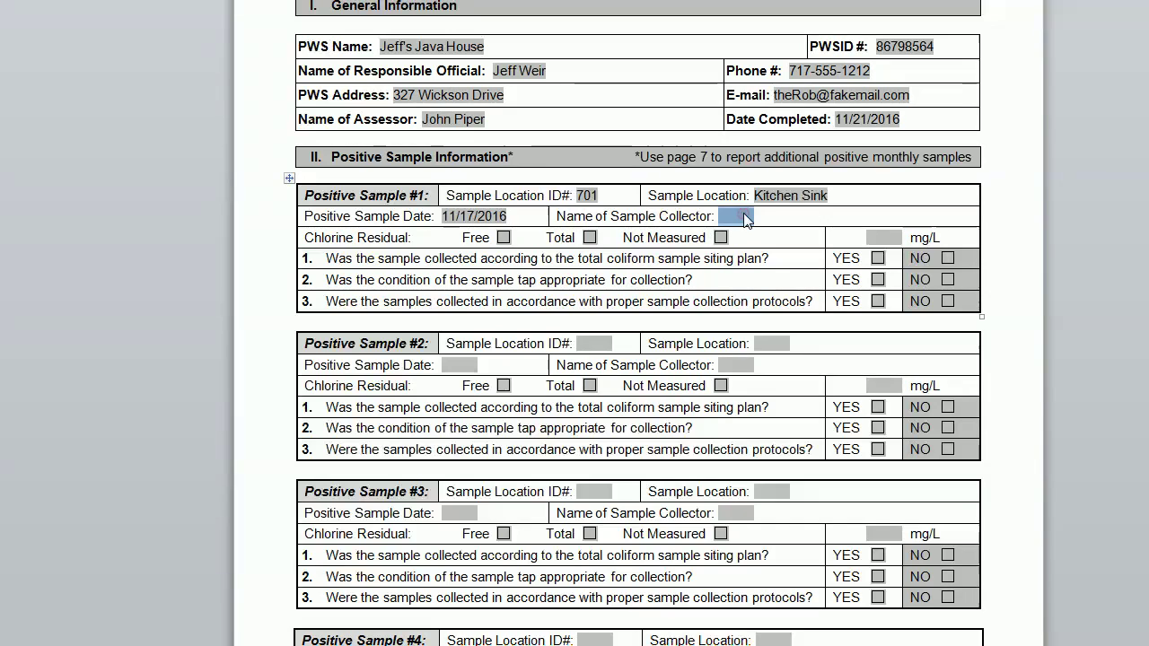
pyautogui.write('John P')
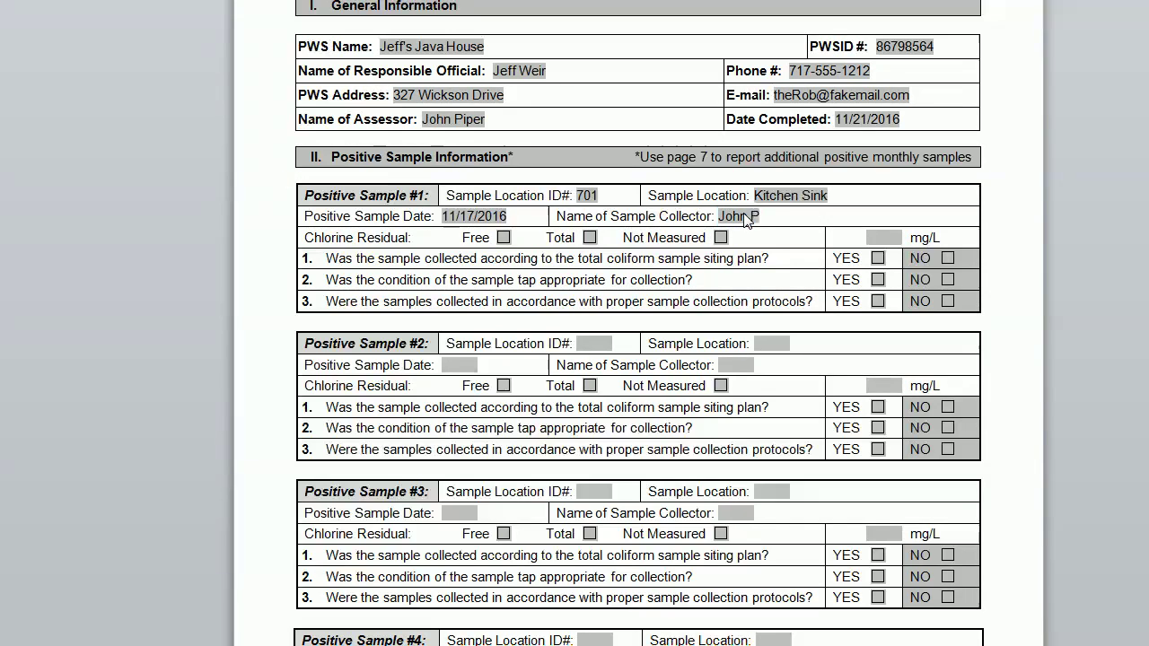
pyautogui.write('iper')
# Mark Sample #1's chlorine residual as Free at 0.26 mg/L
pyautogui.click(503, 238)
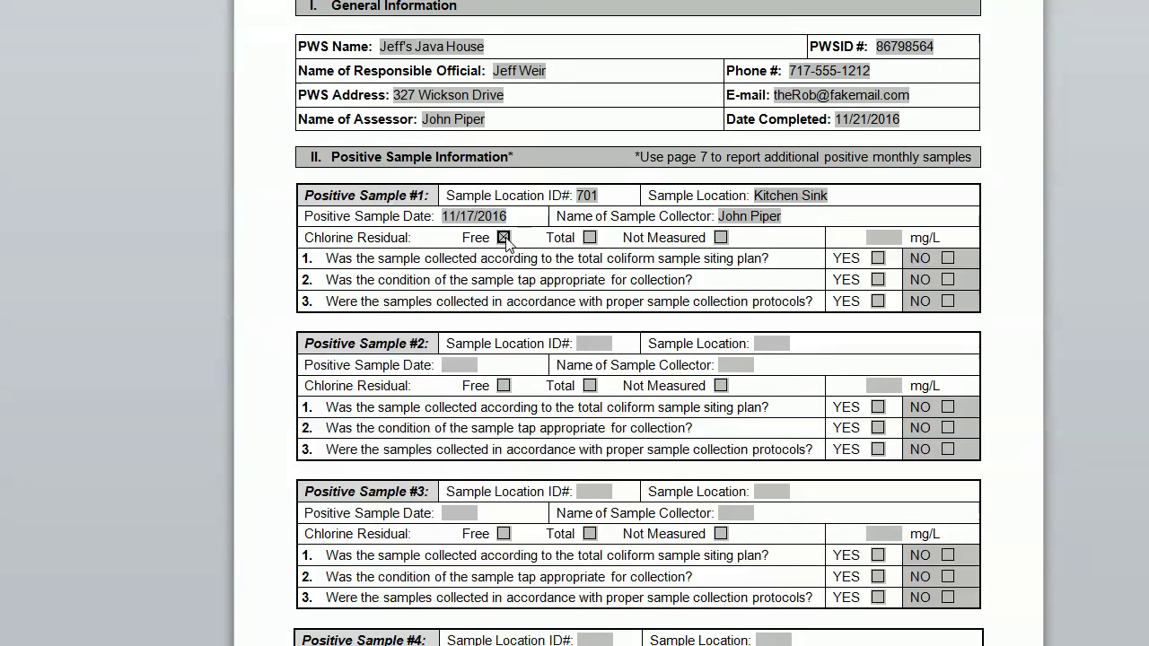
pyautogui.click(884, 237)
pyautogui.write('0.')
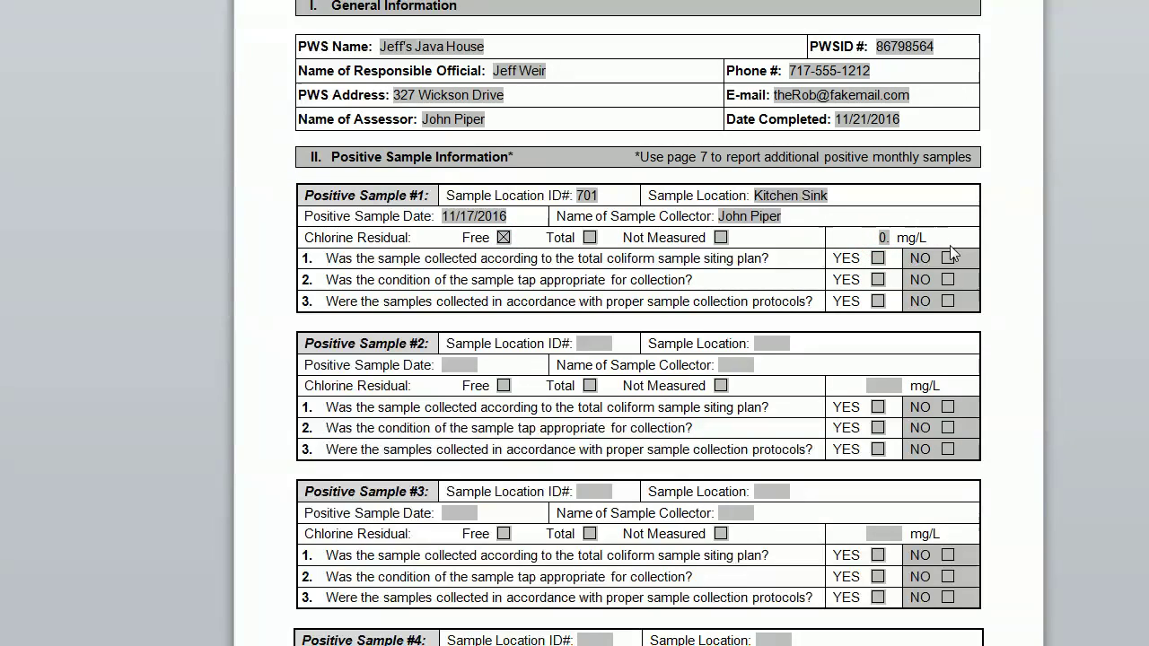
pyautogui.write('26')
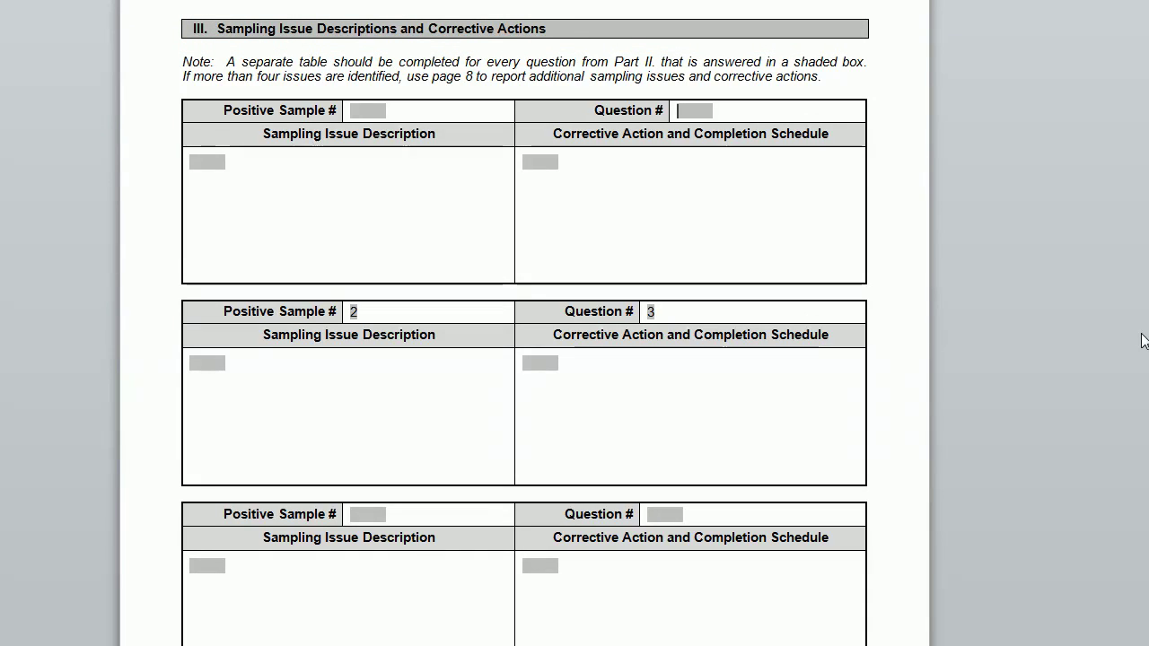
pyautogui.scroll(4, 1144, 340)
pyautogui.scroll(11, 1144, 341)
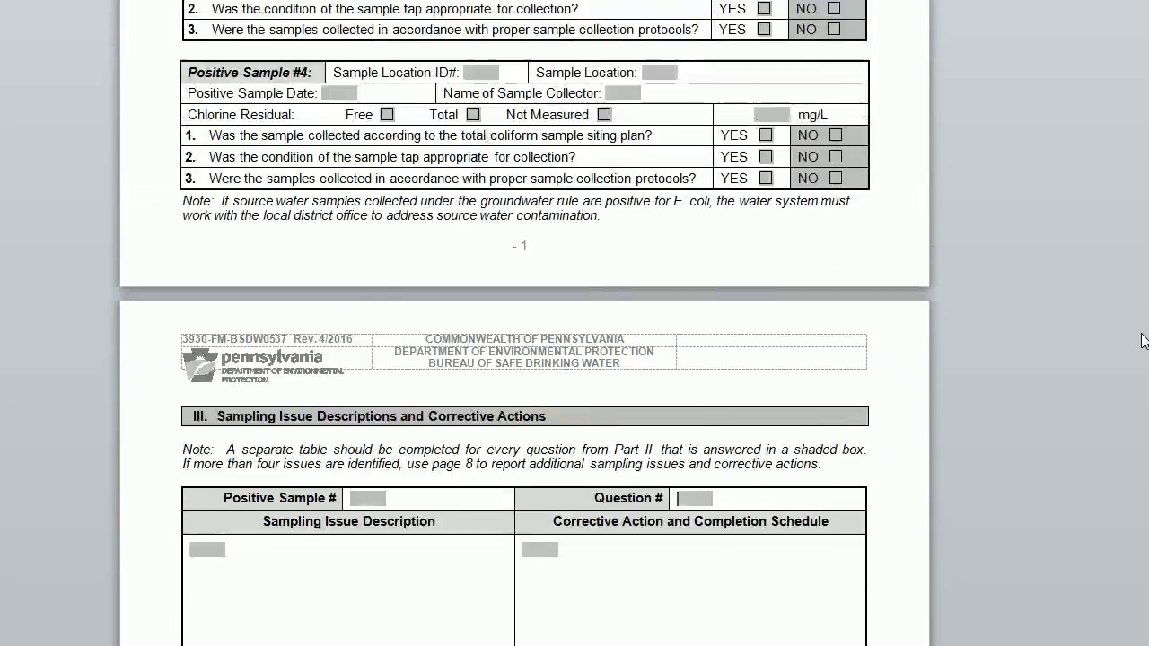
pyautogui.scroll(5, 1143, 340)
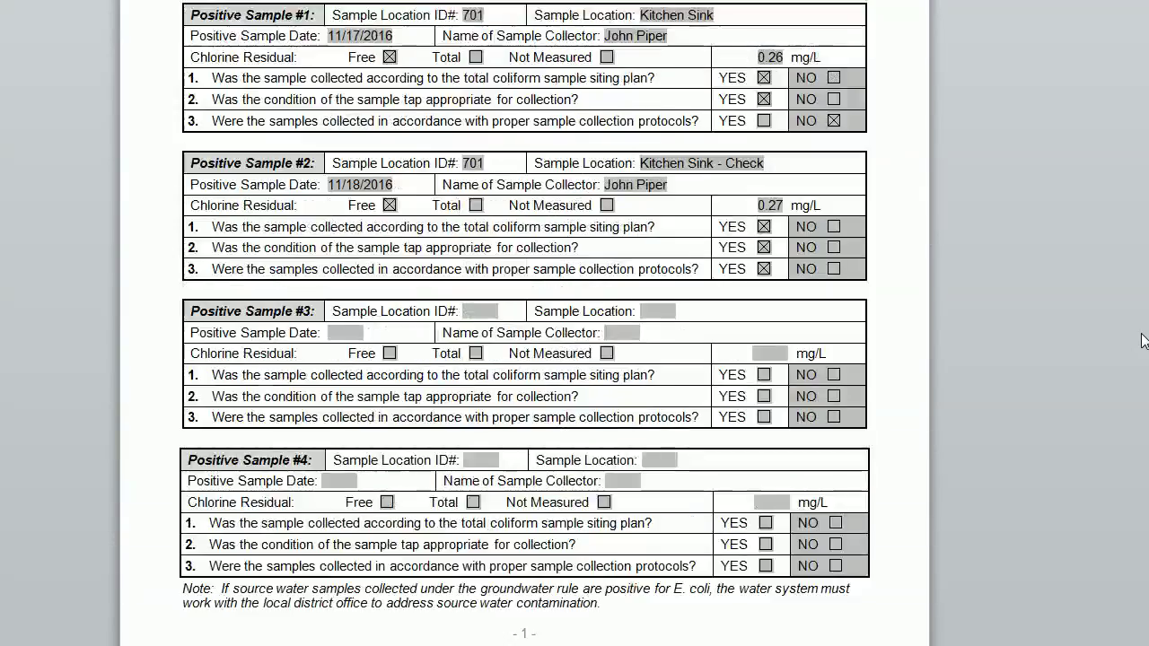
pyautogui.scroll(-3, 1143, 341)
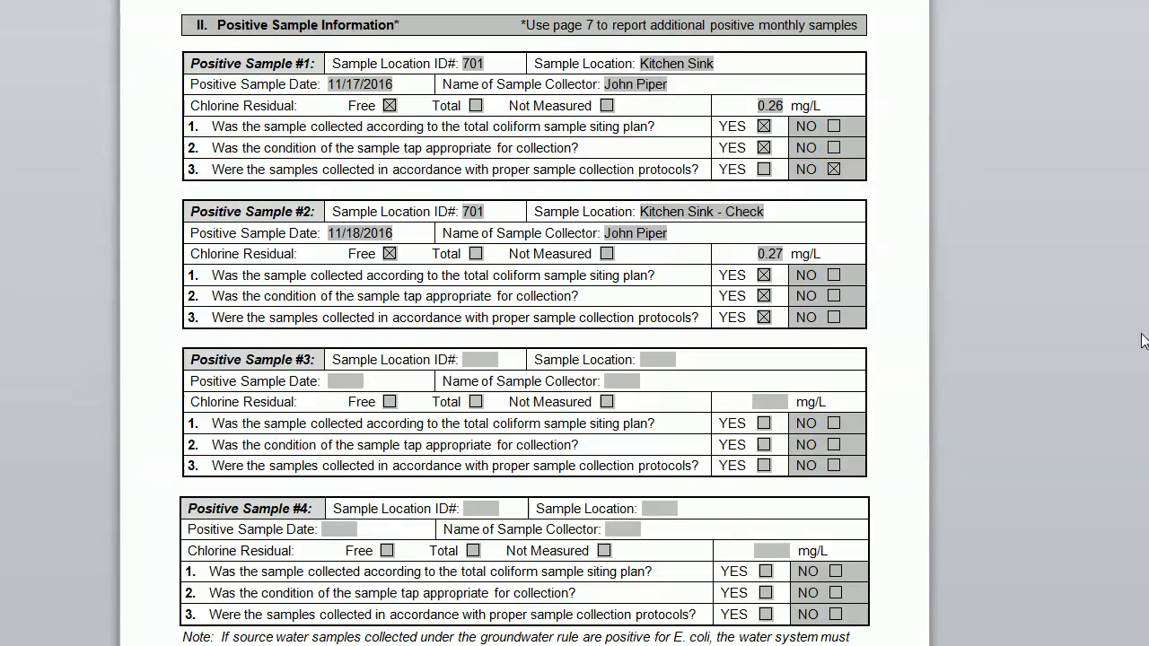
pyautogui.scroll(-1, 1144, 341)
pyautogui.scroll(-5, 1144, 341)
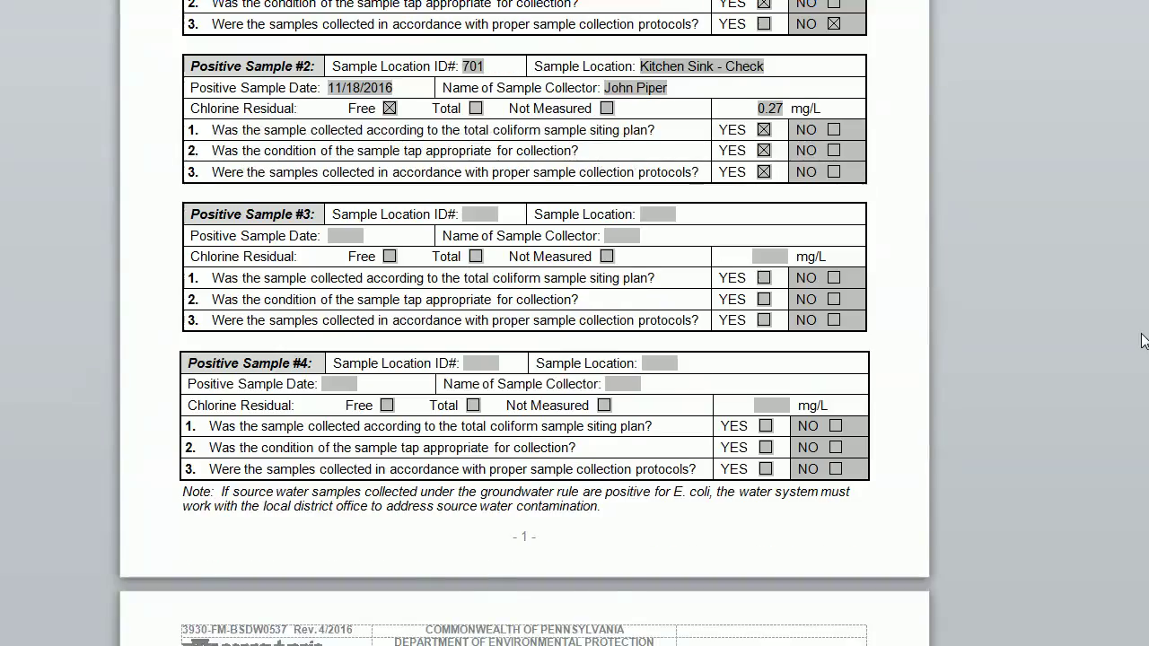
pyautogui.scroll(-8, 1143, 341)
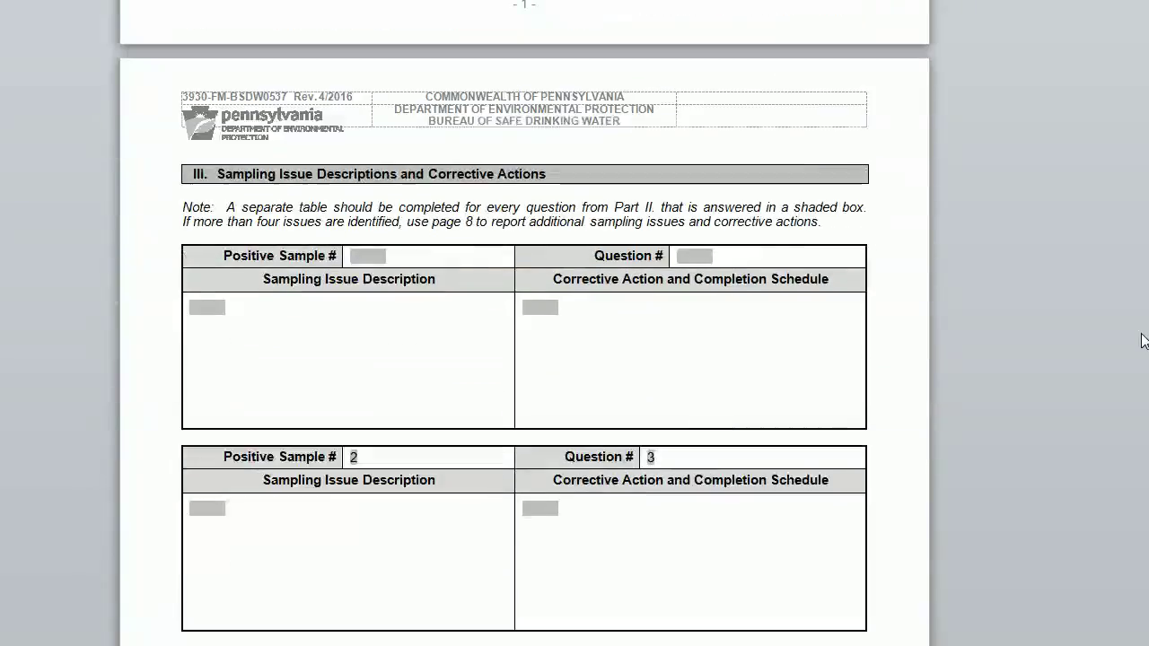
pyautogui.scroll(-3, 1144, 341)
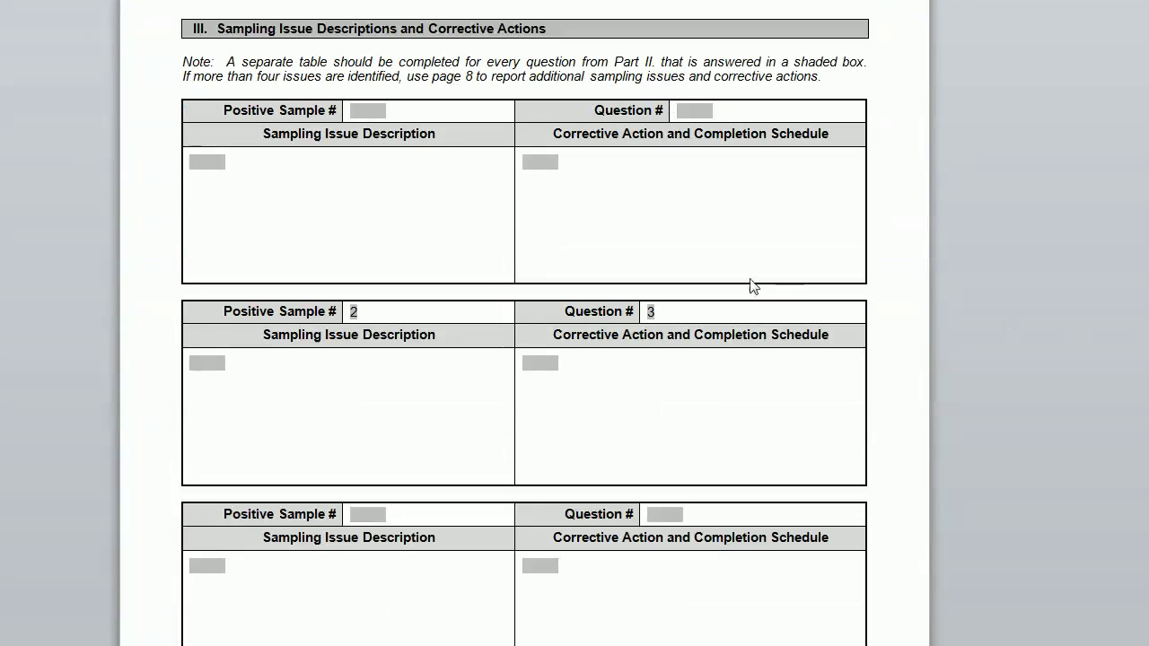
# Enter 1 as Positive Sample # and 3 as Question # in the first Part III table
pyautogui.click(377, 111)
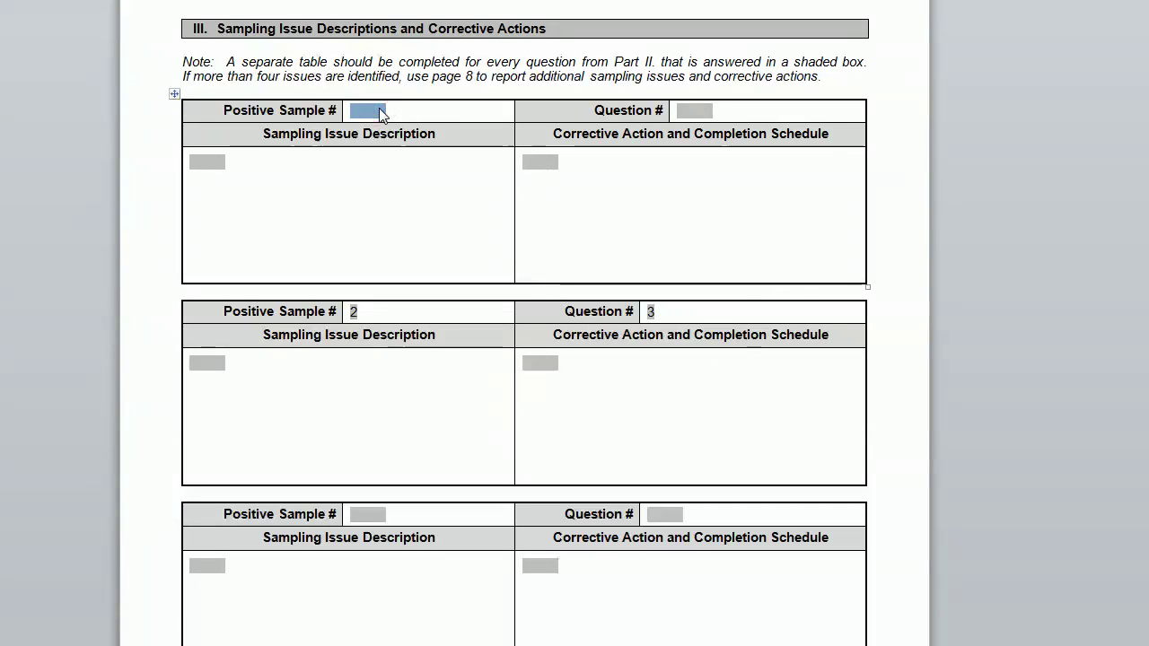
pyautogui.write('1')
pyautogui.click(705, 110)
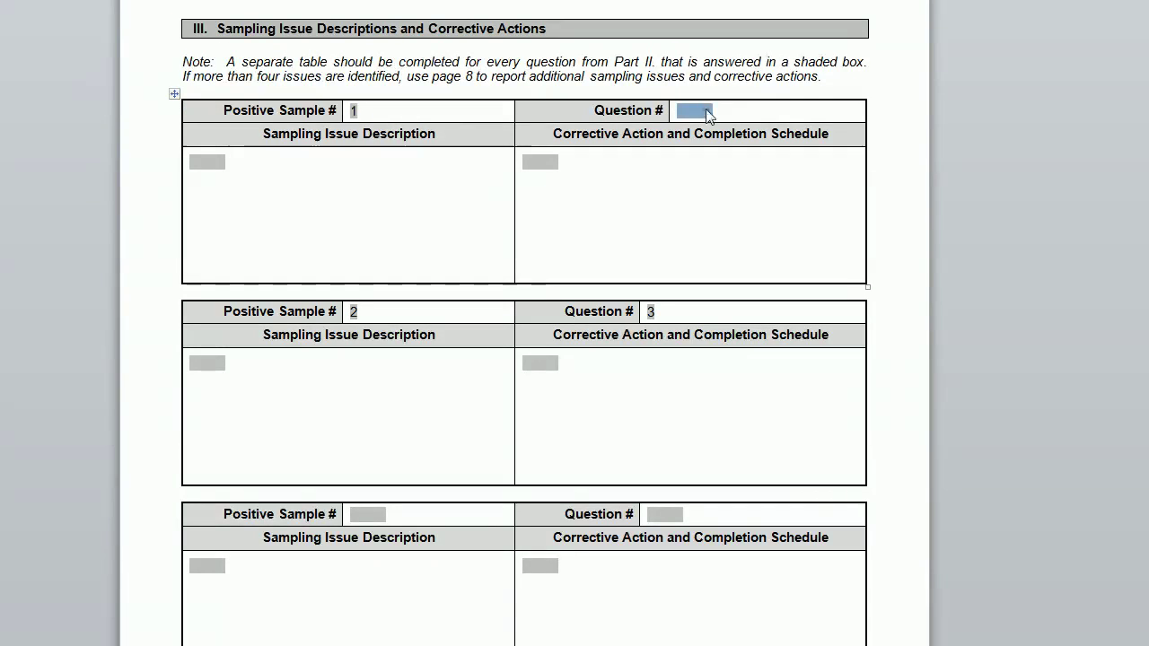
pyautogui.write('3')
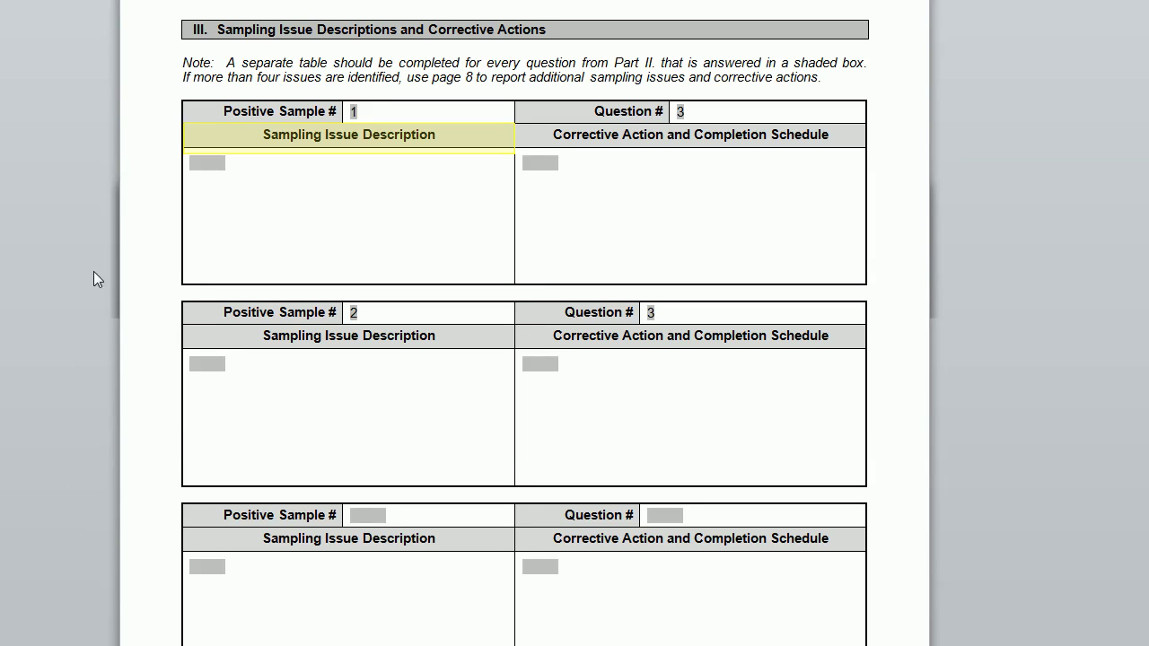
# Replace the issue description placeholder with the pasted unremoved kitchen sink aerator sentence
pyautogui.click(204, 160)
pyautogui.doubleClick(204, 161)
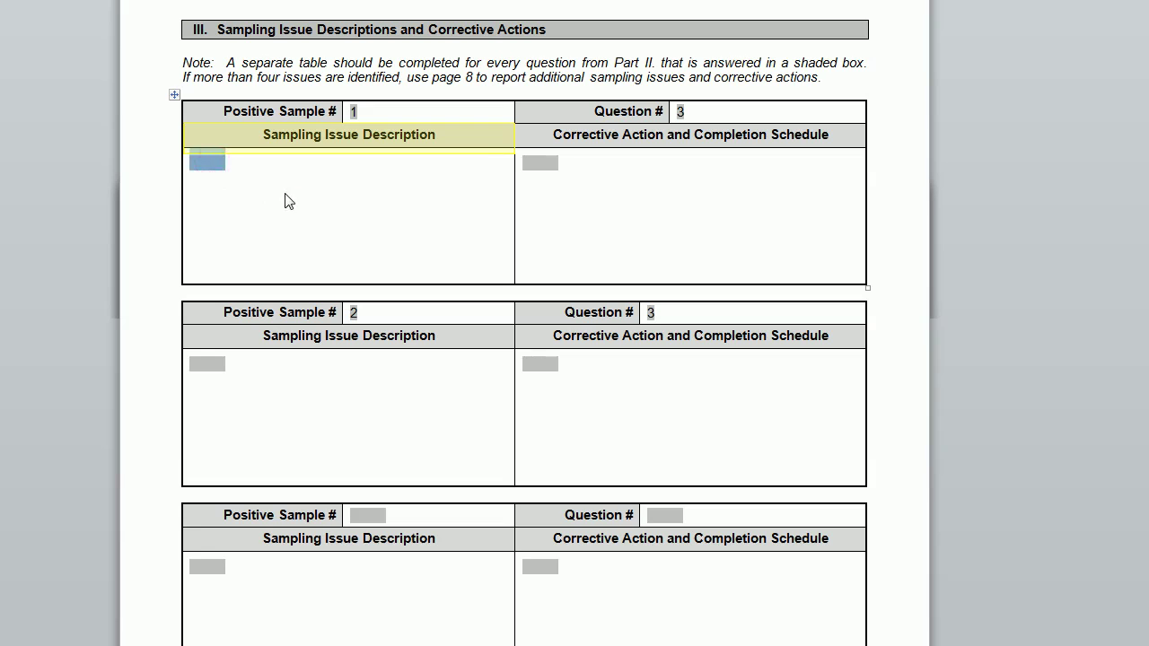
pyautogui.write('The aerator was not removed from the kitchen sink prior to sampling.')
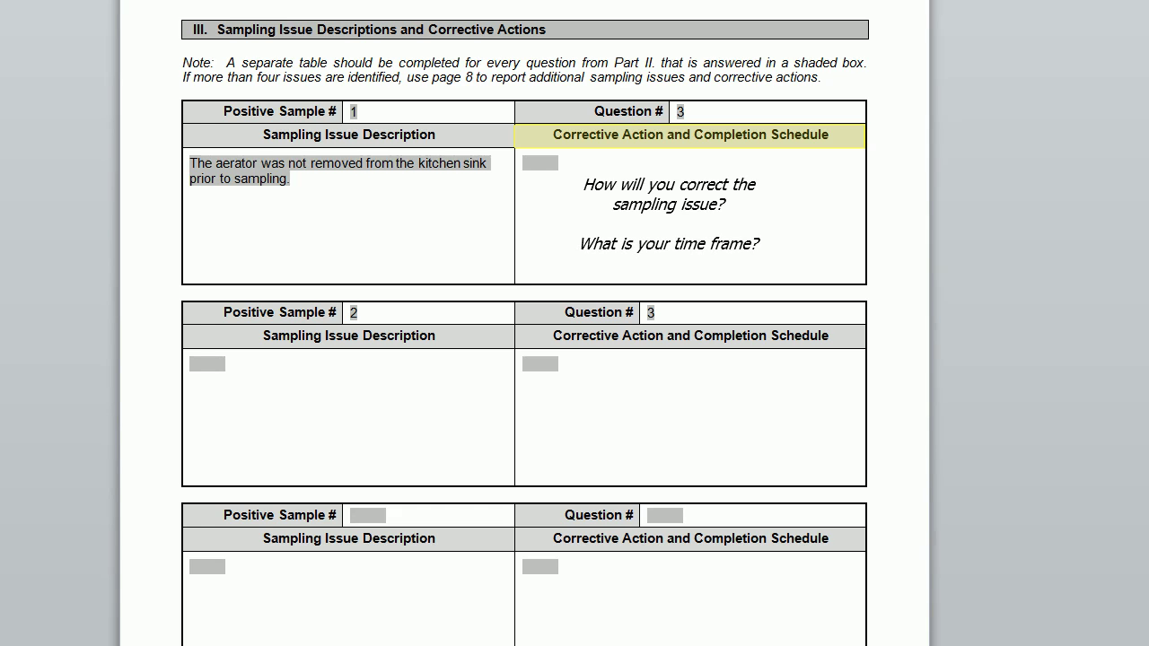
# Paste the corrective action about removing the aerator and following a written sampling protocol
pyautogui.click(542, 162)
pyautogui.write('Only two individuals collect the coliform samples for our system.  We have reviewed the RCAP coliform sampling best practices video.')
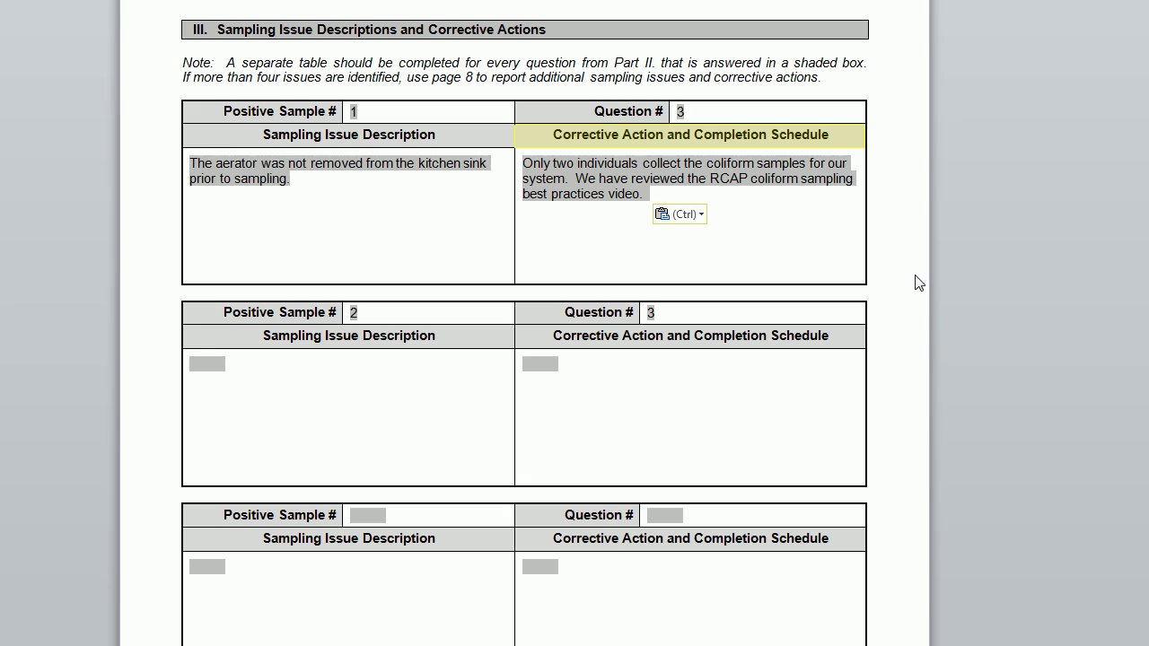
pyautogui.press('Escape')
pyautogui.write('We have written out our own sampling protocol document which will be followed during sampling.  As part of the protocol, the aerator will always be removed.')
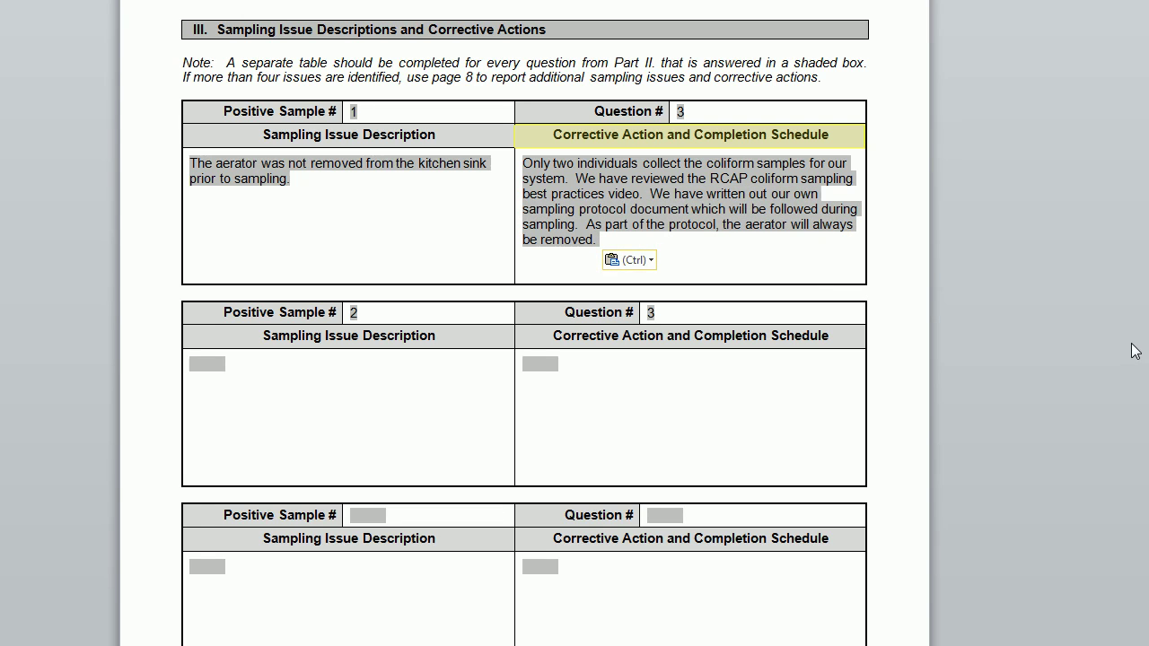
pyautogui.press('Escape')
pyautogui.write('The protocol is already being followed for all sampling events going forward.')
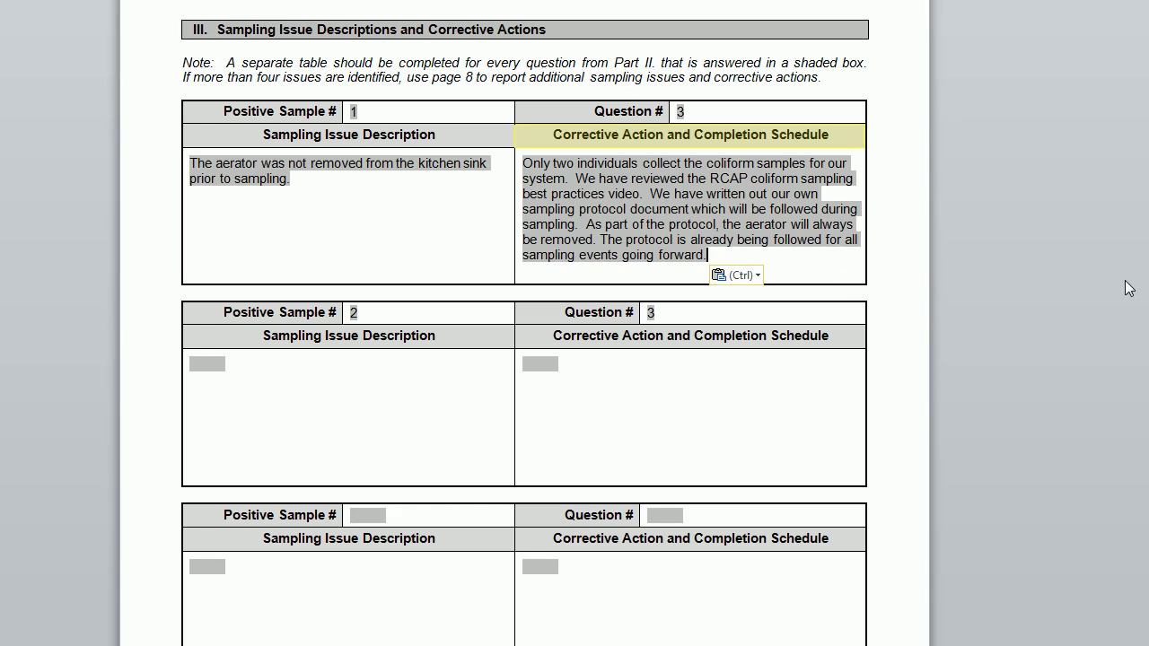